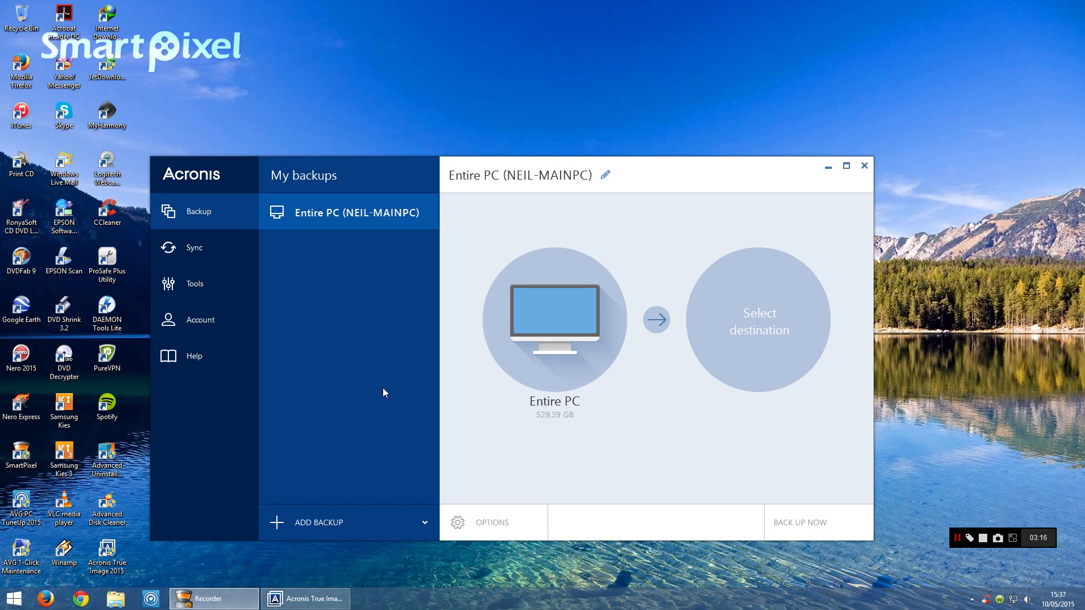
- Set the backup source to the Samsung SSD 850 PRO 256GB disk, including its System Reserved and C: partitions
{"action": "left_click", "coordinate": [572, 324]}
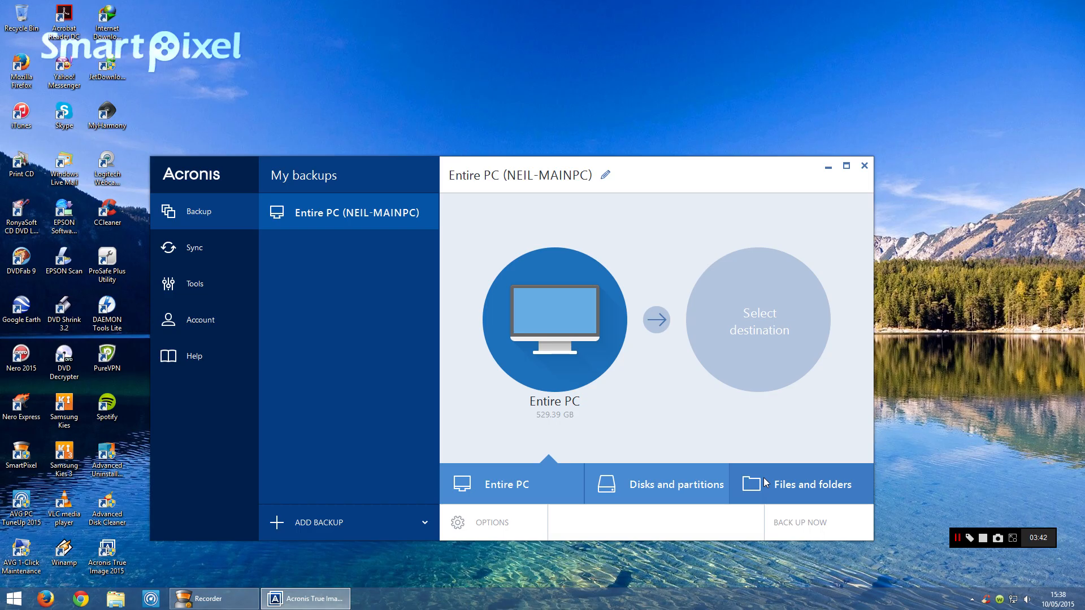
{"action": "left_click", "coordinate": [659, 485]}
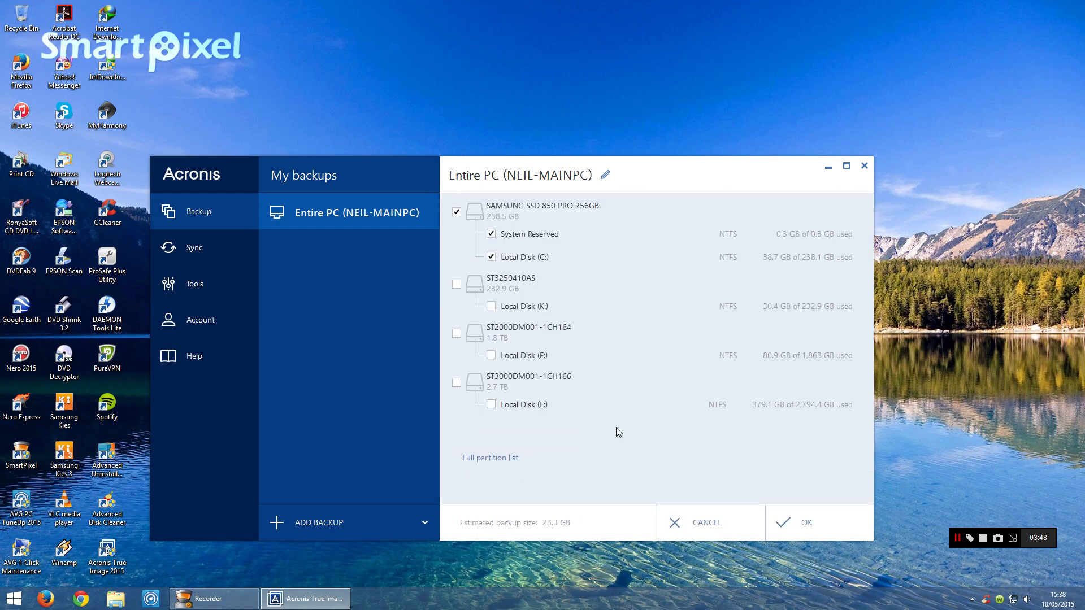
{"action": "left_click", "coordinate": [483, 463]}
{"action": "left_click", "coordinate": [809, 517]}
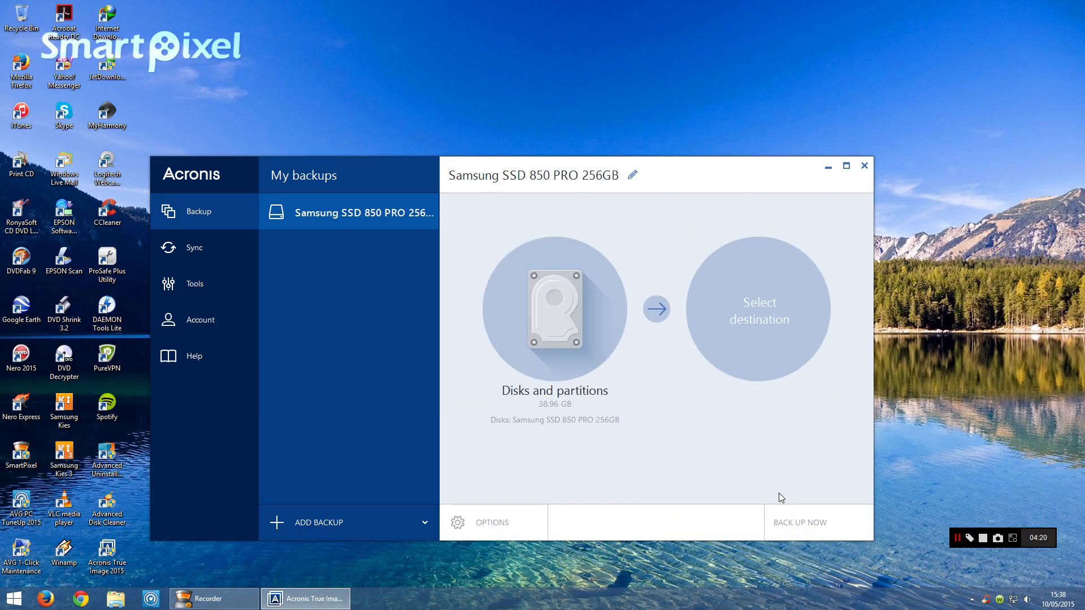
- Set the backup destination to the Windows Backup folder on Local Disk (L:)
{"action": "left_click", "coordinate": [762, 341]}
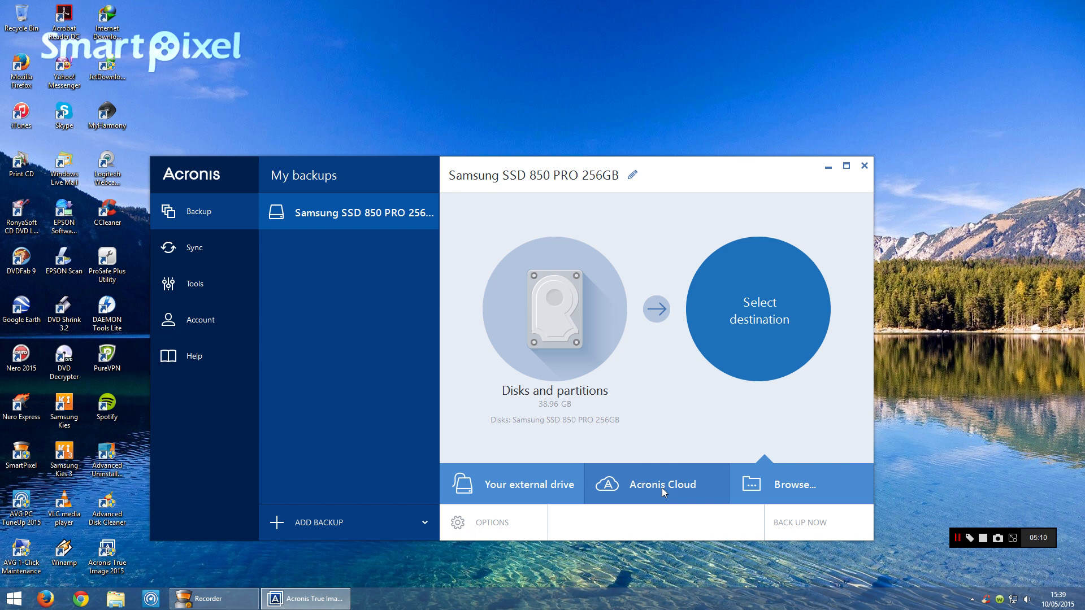
{"action": "left_click", "coordinate": [804, 488]}
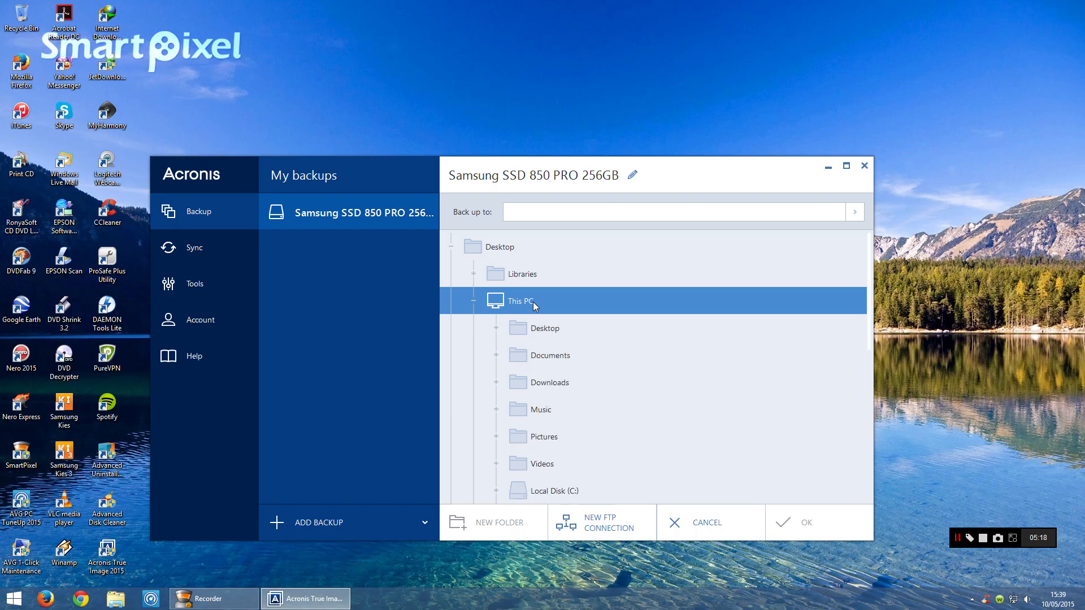
{"action": "scroll", "coordinate": [566, 399], "scroll_direction": "down", "scroll_amount": 3}
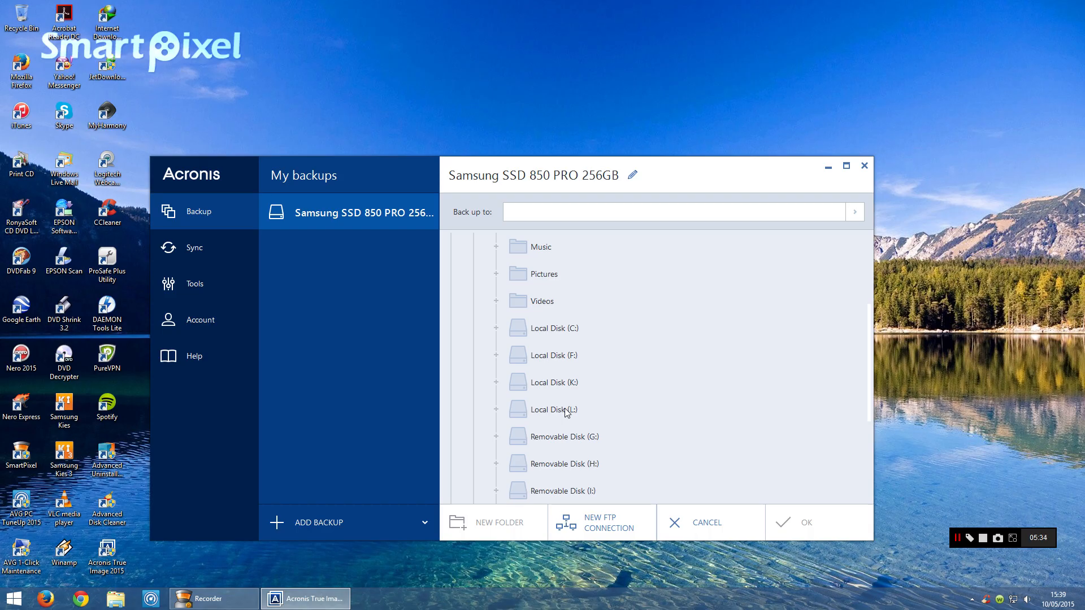
{"action": "left_click", "coordinate": [567, 413]}
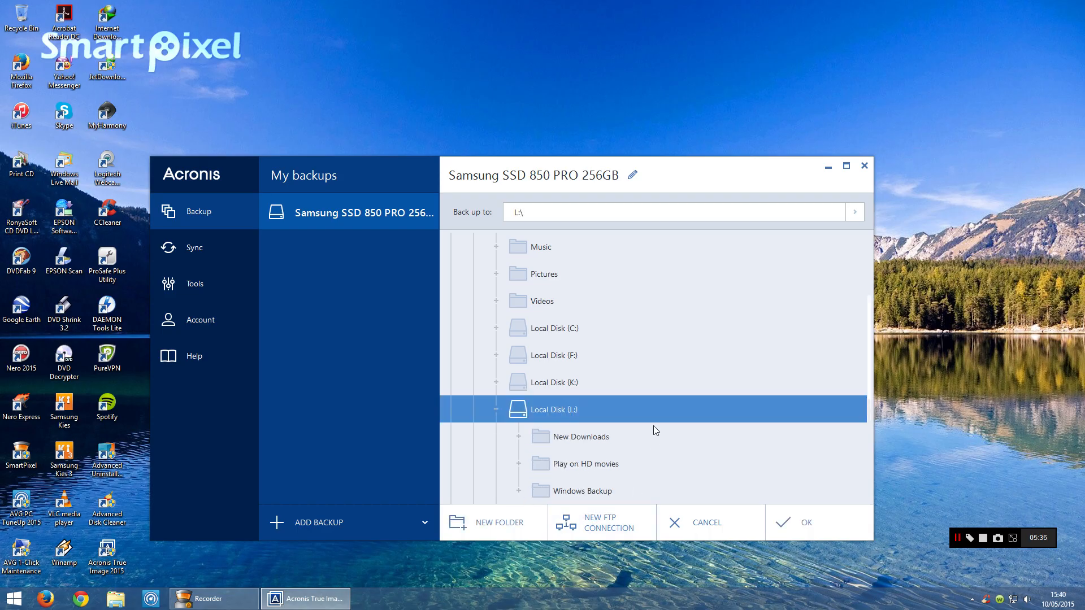
{"action": "scroll", "coordinate": [651, 428], "scroll_direction": "down", "scroll_amount": 1}
{"action": "left_click", "coordinate": [593, 411]}
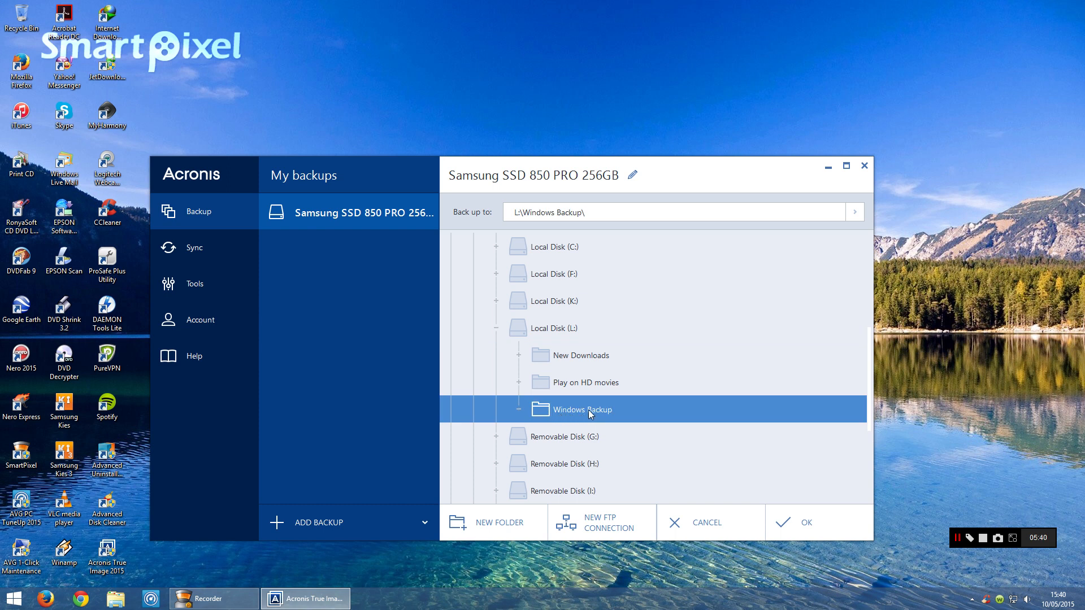
{"action": "left_click", "coordinate": [781, 524]}
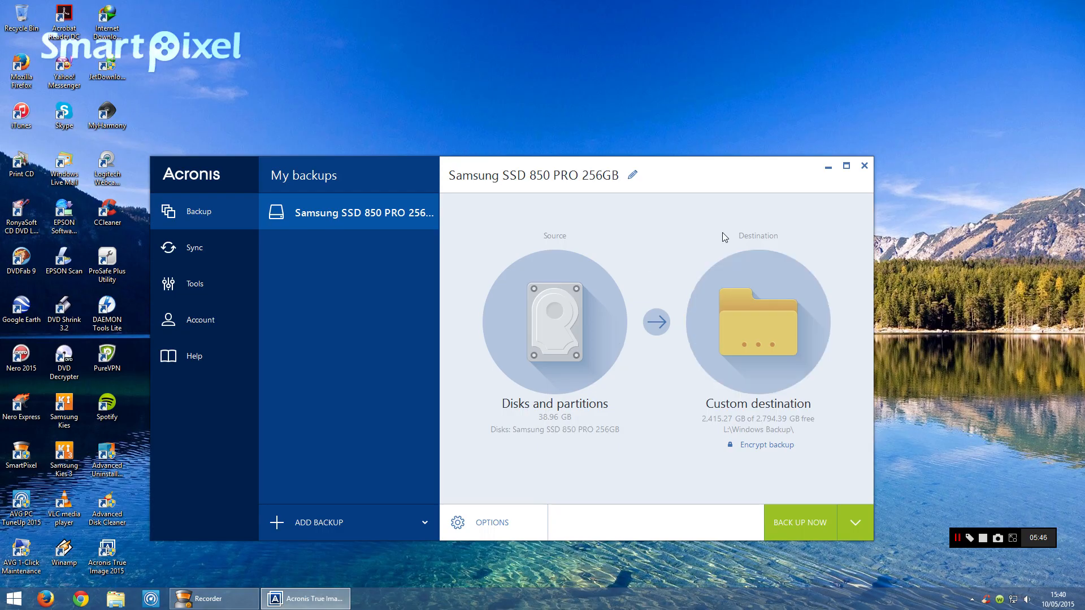
- Set the disk backup's weekly schedule to run on Thursday
{"action": "left_click", "coordinate": [523, 518]}
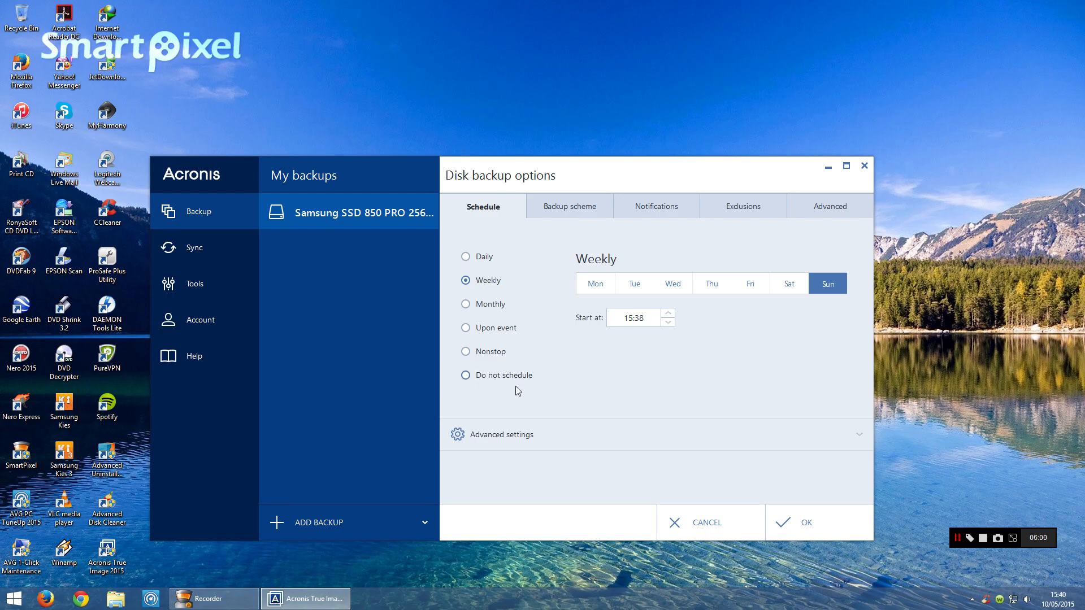
{"action": "left_click", "coordinate": [706, 287]}
{"action": "left_click", "coordinate": [831, 285]}
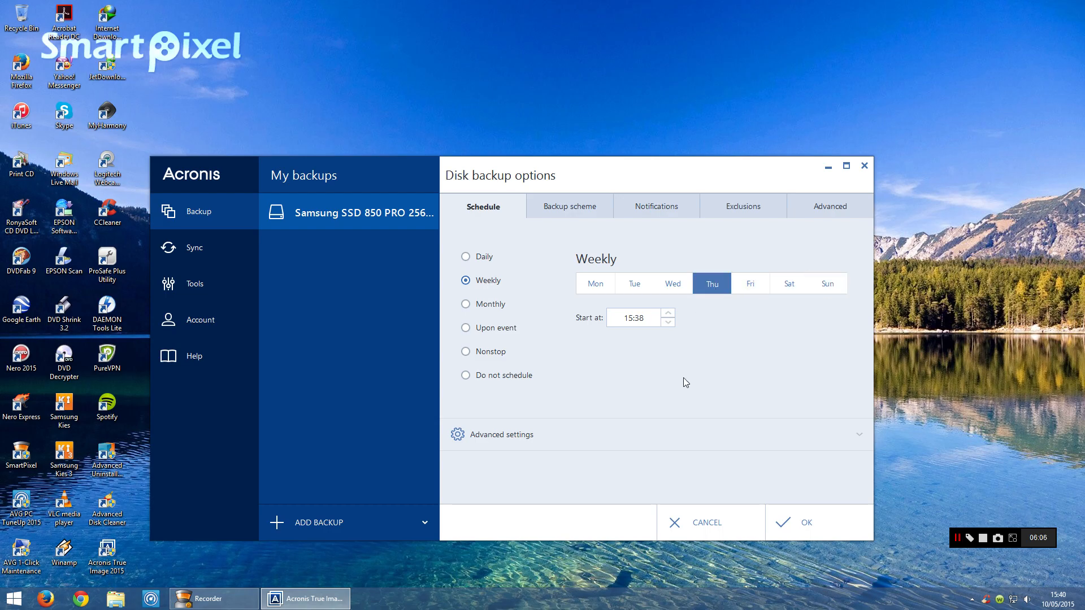
- Set the start time of the weekly backup to 13:00
{"action": "left_click", "coordinate": [667, 321]}
{"action": "left_click", "coordinate": [667, 322]}
{"action": "left_click", "coordinate": [667, 321]}
{"action": "left_click", "coordinate": [667, 322]}
{"action": "left_click", "coordinate": [668, 313]}
{"action": "left_click", "coordinate": [668, 314]}
{"action": "left_click", "coordinate": [666, 322]}
{"action": "left_click", "coordinate": [667, 322]}
{"action": "left_click", "coordinate": [667, 322]}
{"action": "left_click", "coordinate": [666, 323]}
{"action": "left_click", "coordinate": [666, 323]}
{"action": "left_click", "coordinate": [665, 323]}
{"action": "left_click", "coordinate": [666, 323]}
{"action": "left_click", "coordinate": [657, 321]}
- In the advanced schedule settings, adjust the missed-backup startup delay and restrict the backup to run only when the computer is idle
{"action": "left_click", "coordinate": [581, 433]}
{"action": "scroll", "coordinate": [711, 439], "scroll_direction": "down", "scroll_amount": 3}
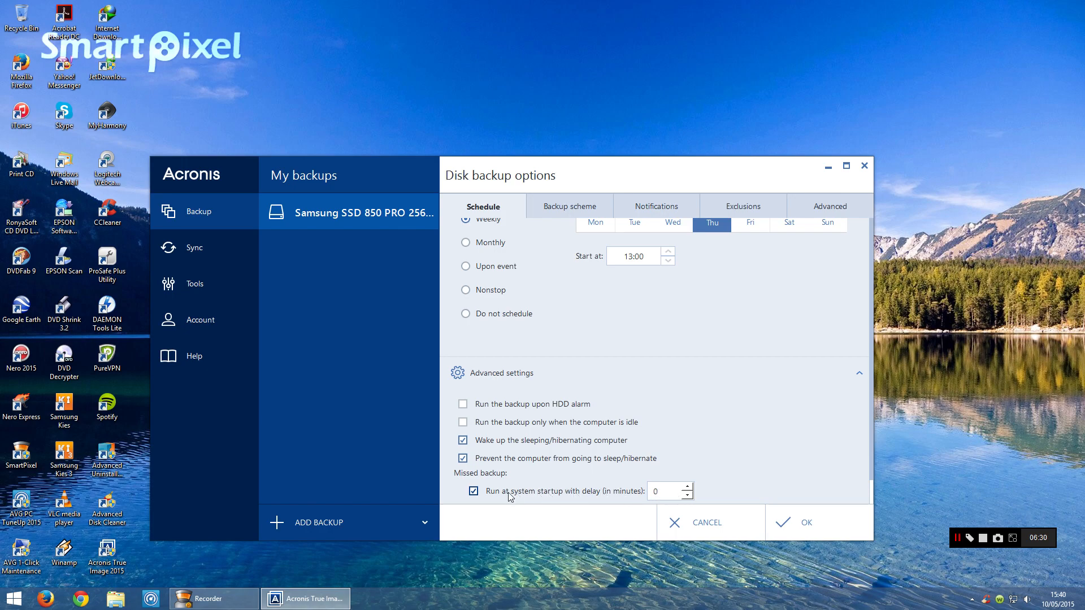
{"action": "left_click", "coordinate": [687, 486]}
{"action": "left_click", "coordinate": [687, 487]}
{"action": "left_click", "coordinate": [669, 492]}
{"action": "left_click", "coordinate": [612, 425]}
{"action": "scroll", "coordinate": [566, 424], "scroll_direction": "up", "scroll_amount": 1}
{"action": "scroll", "coordinate": [632, 431], "scroll_direction": "up", "scroll_amount": 2}
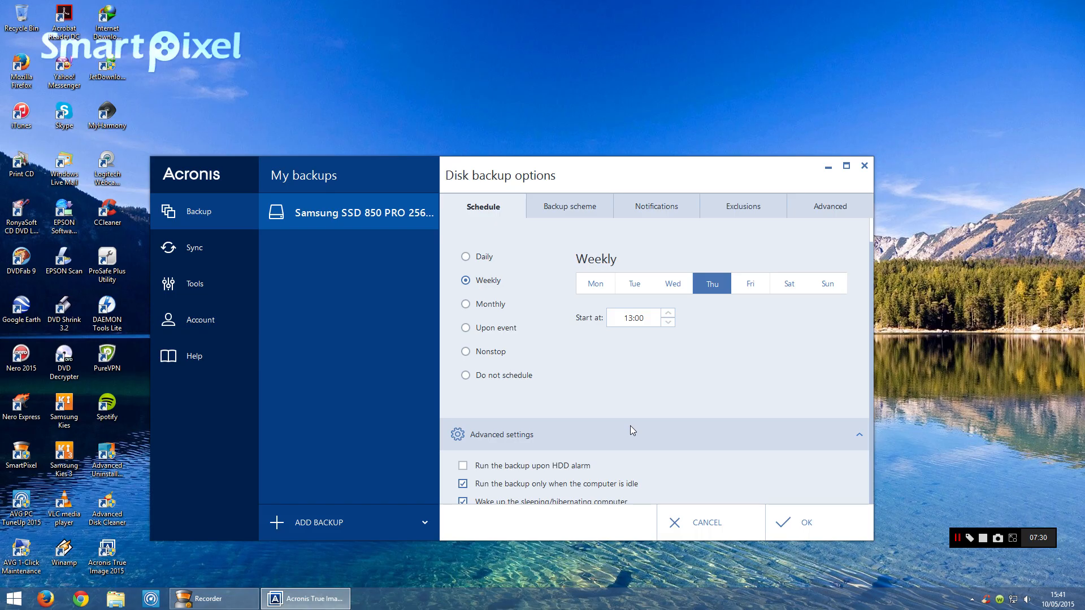
- Choose Custom scheme as the backup scheme and Differential as the backup method
{"action": "left_click", "coordinate": [569, 208]}
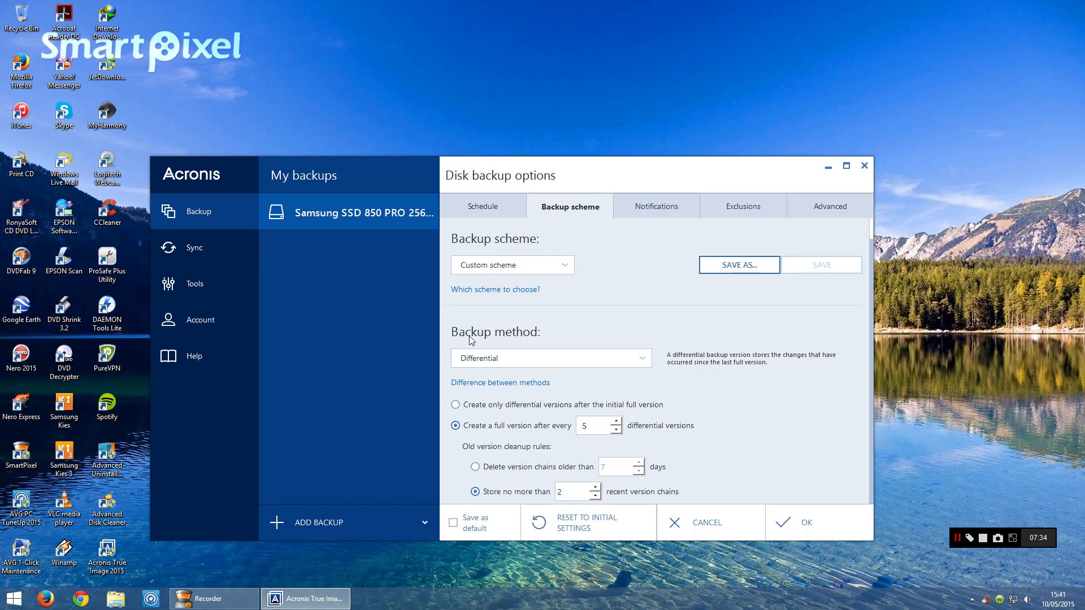
{"action": "left_click", "coordinate": [510, 268]}
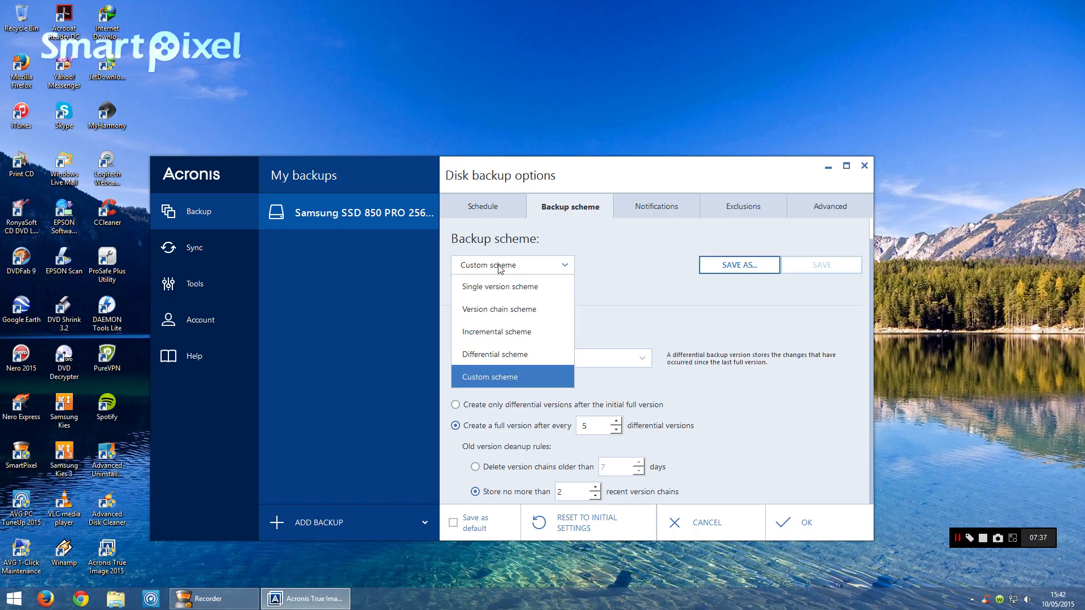
{"action": "left_click", "coordinate": [496, 379]}
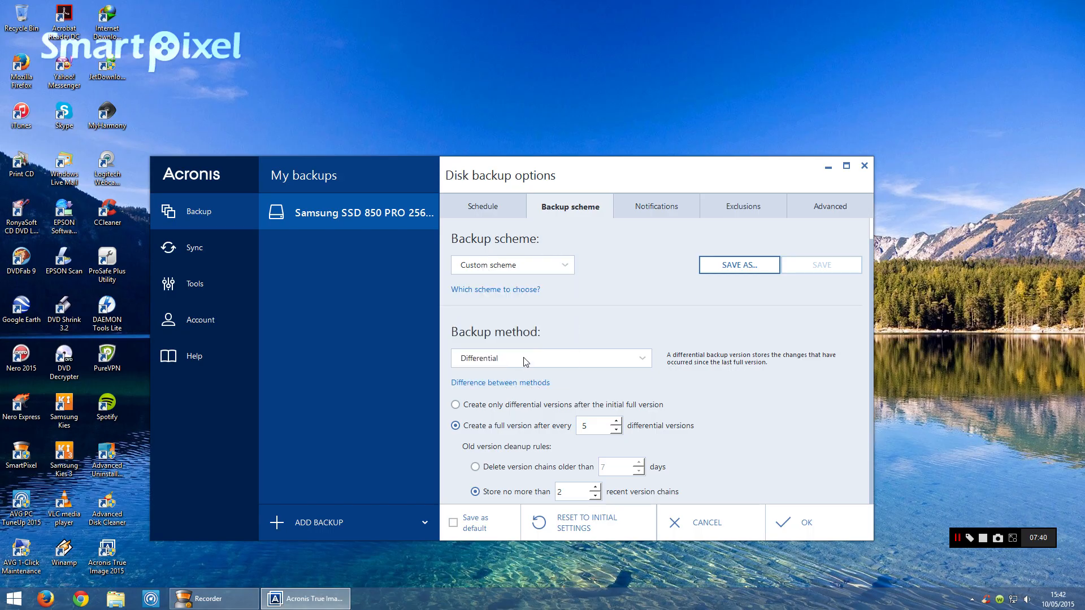
{"action": "left_click", "coordinate": [500, 360]}
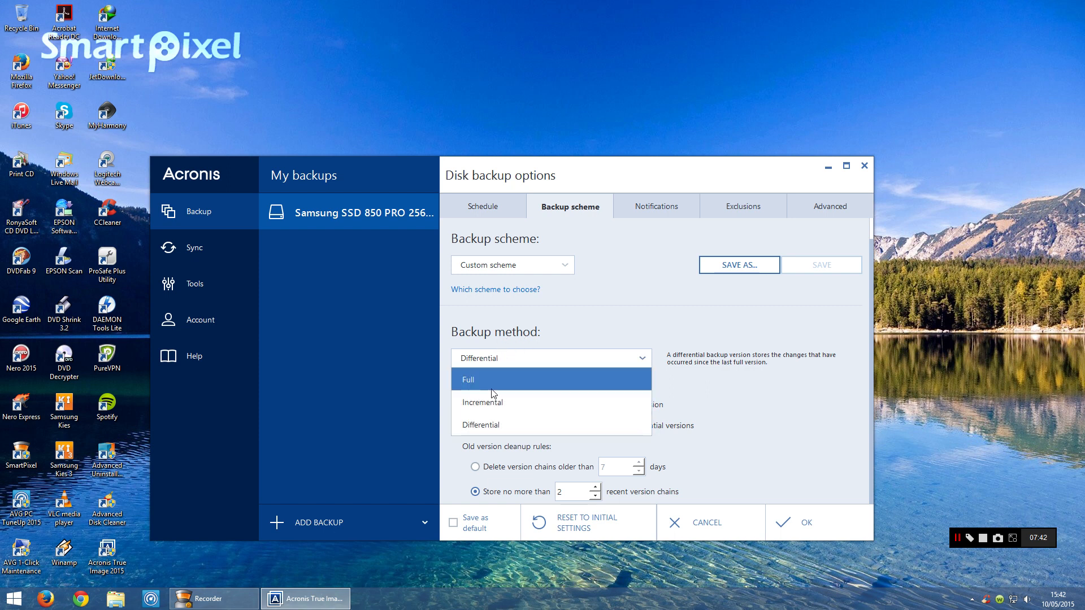
{"action": "left_click", "coordinate": [491, 428]}
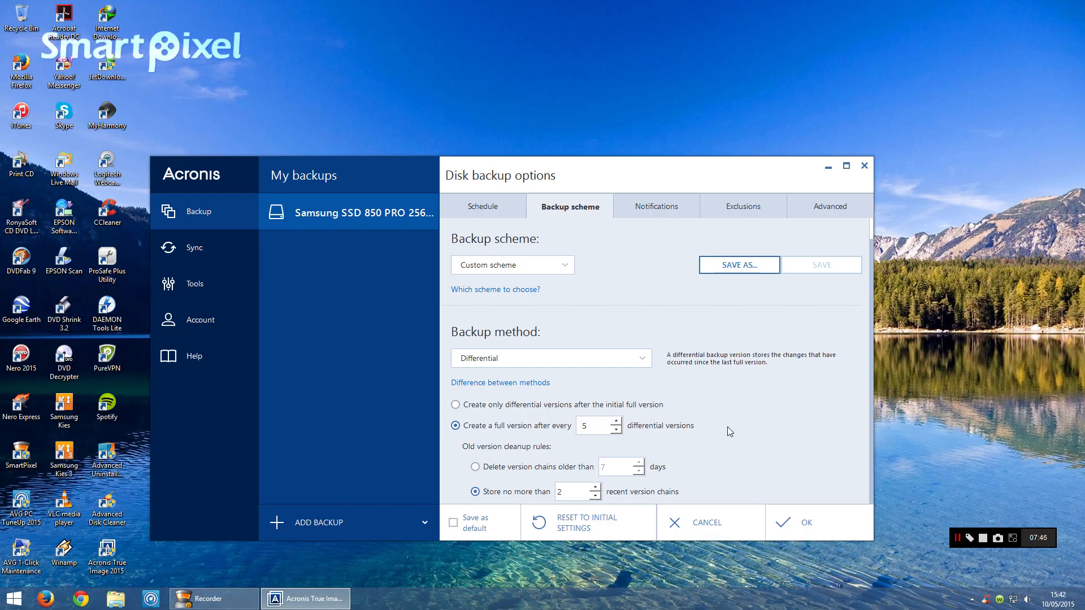
- Review the differential version and cleanup rules, and mark the backup options to be saved as default
{"action": "scroll", "coordinate": [757, 441], "scroll_direction": "down", "scroll_amount": 2}
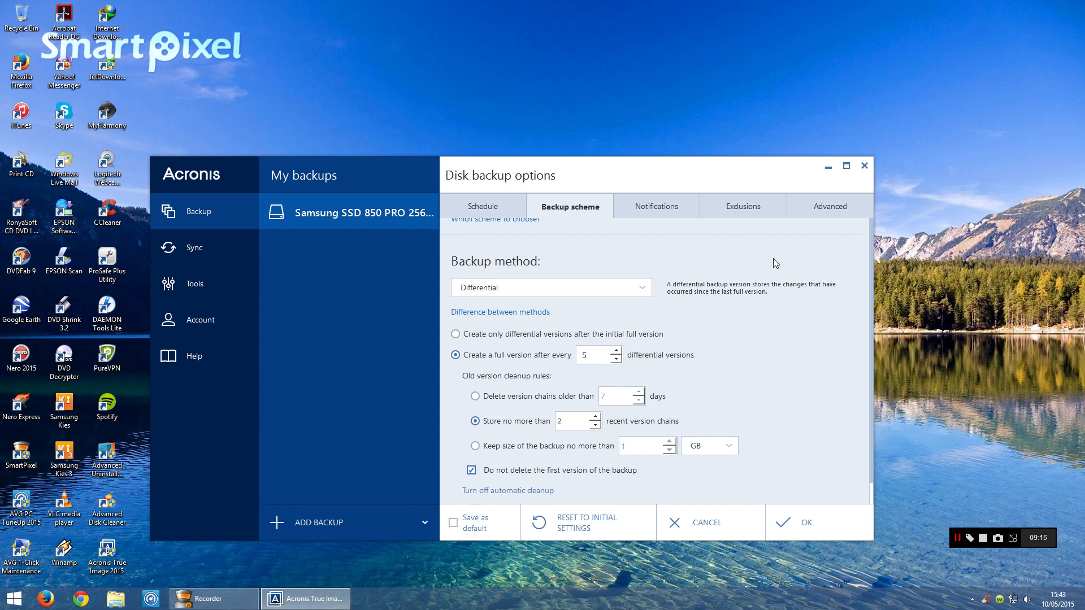
{"action": "scroll", "coordinate": [801, 351], "scroll_direction": "up", "scroll_amount": 2}
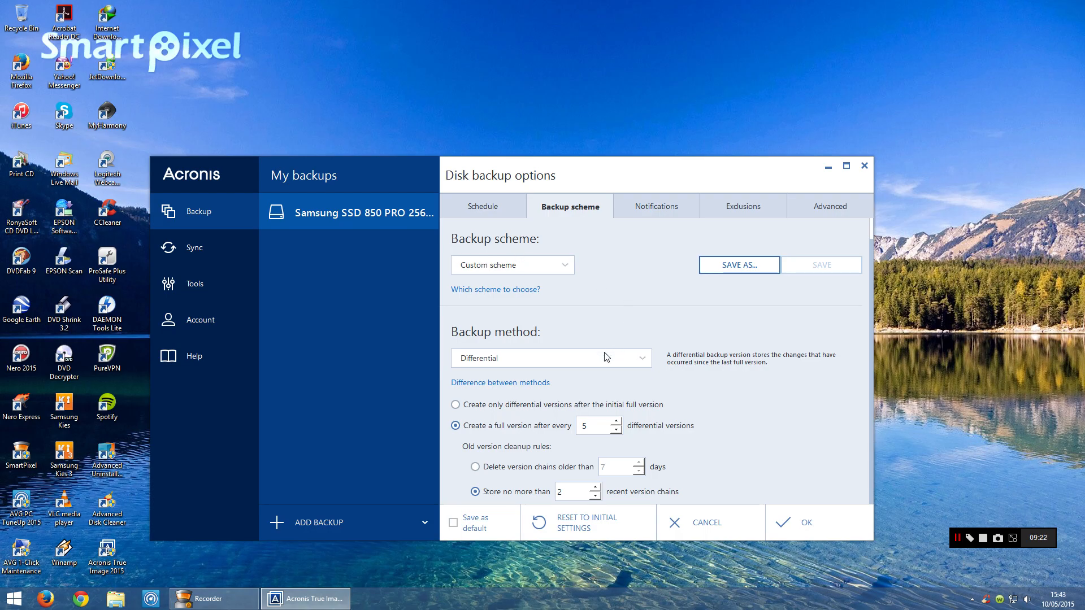
{"action": "scroll", "coordinate": [758, 395], "scroll_direction": "down", "scroll_amount": 2}
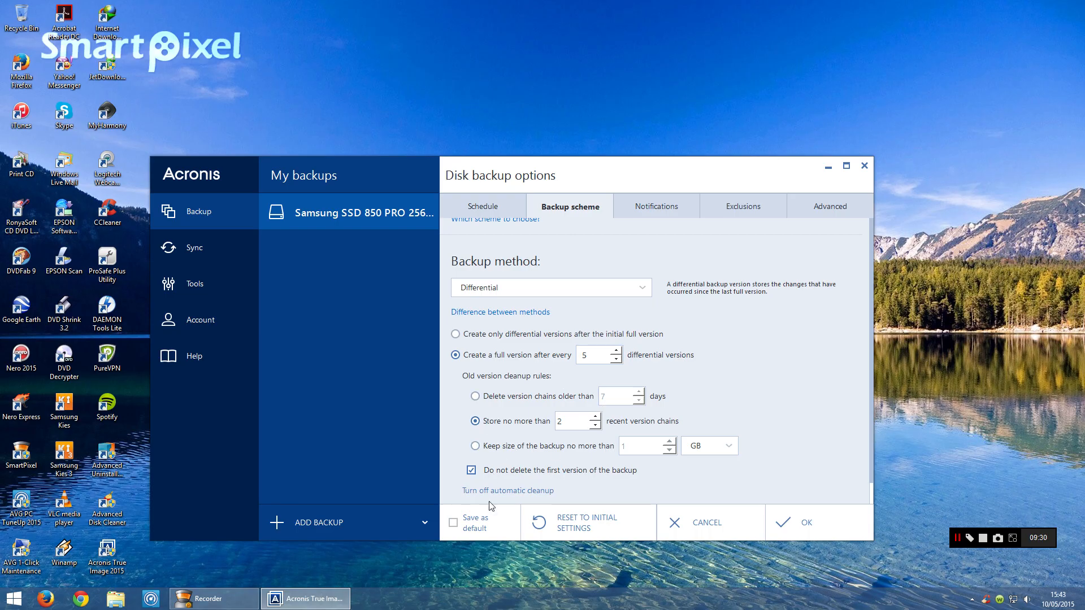
{"action": "left_click", "coordinate": [455, 524]}
- Look through the notification and exclusion options, have the backup validated when it is created, and accept the disk backup options
{"action": "left_click", "coordinate": [672, 208]}
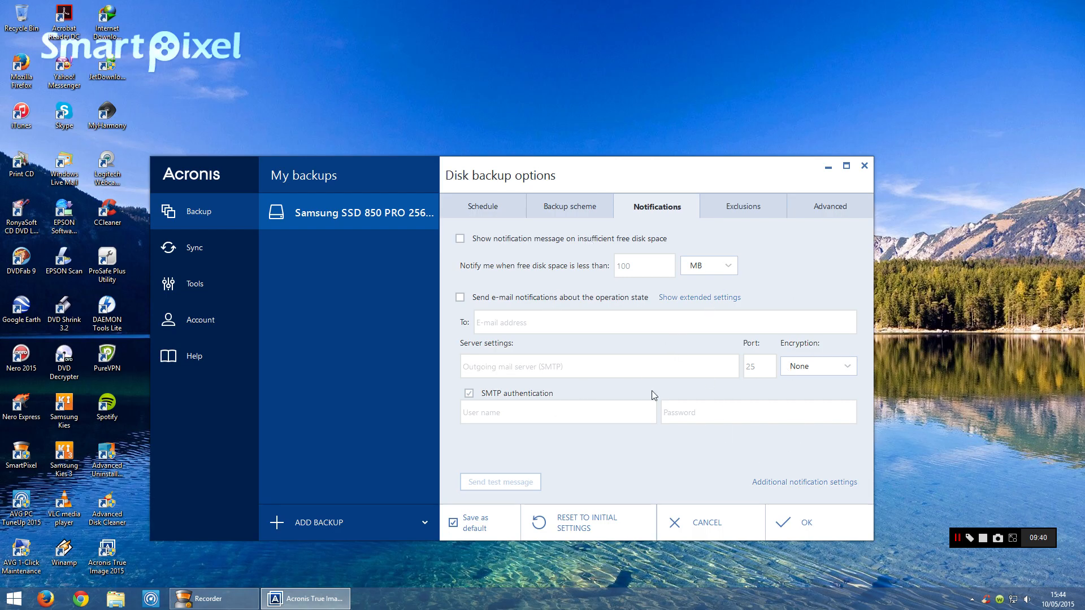
{"action": "left_click", "coordinate": [745, 206]}
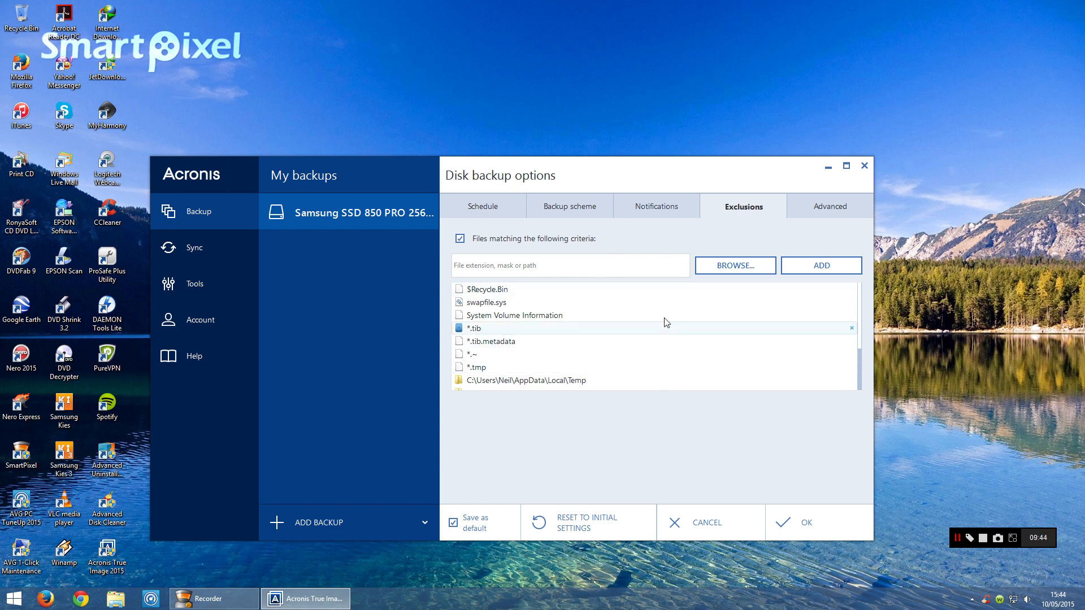
{"action": "left_click", "coordinate": [834, 208]}
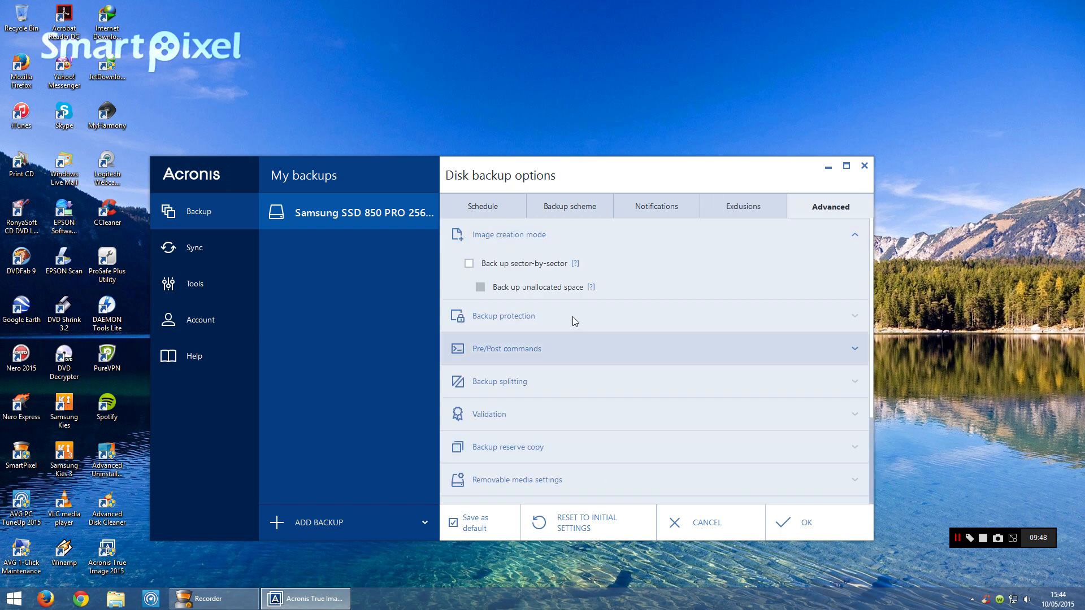
{"action": "left_click", "coordinate": [856, 235]}
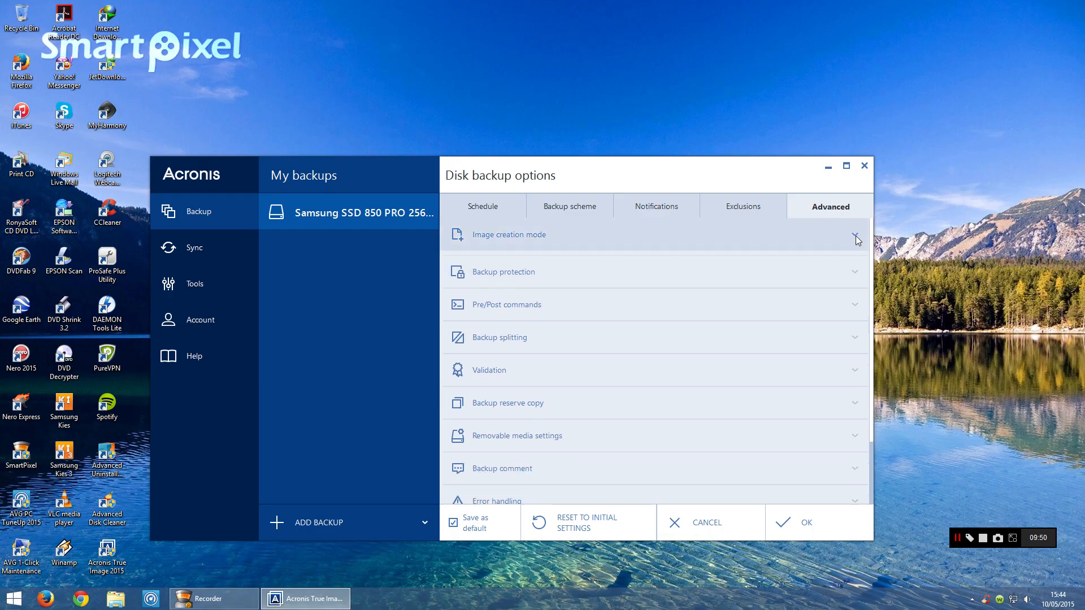
{"action": "left_click", "coordinate": [624, 368]}
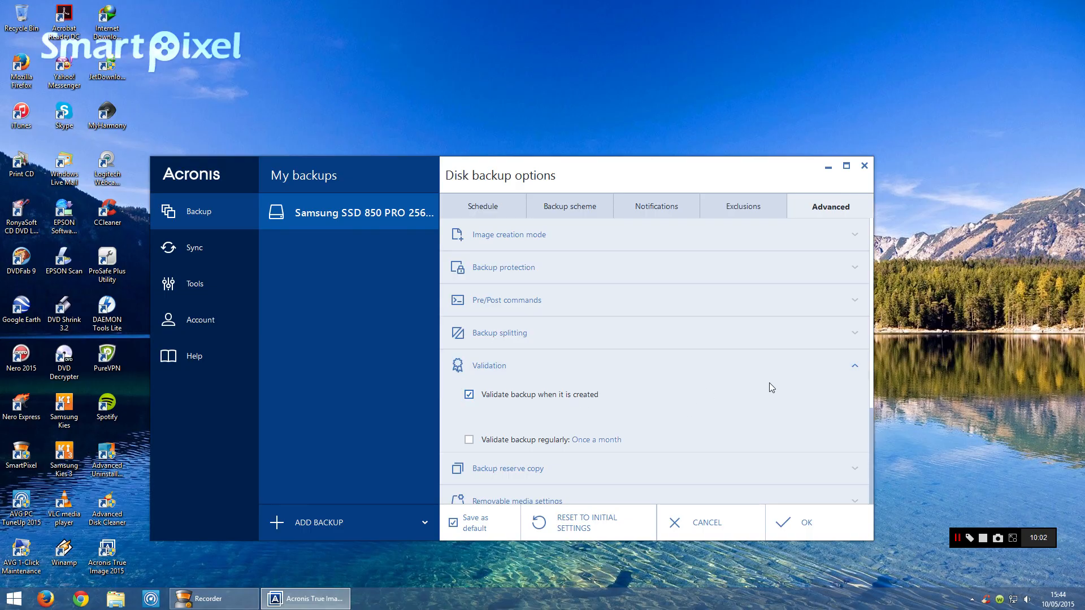
{"action": "left_click", "coordinate": [808, 521]}
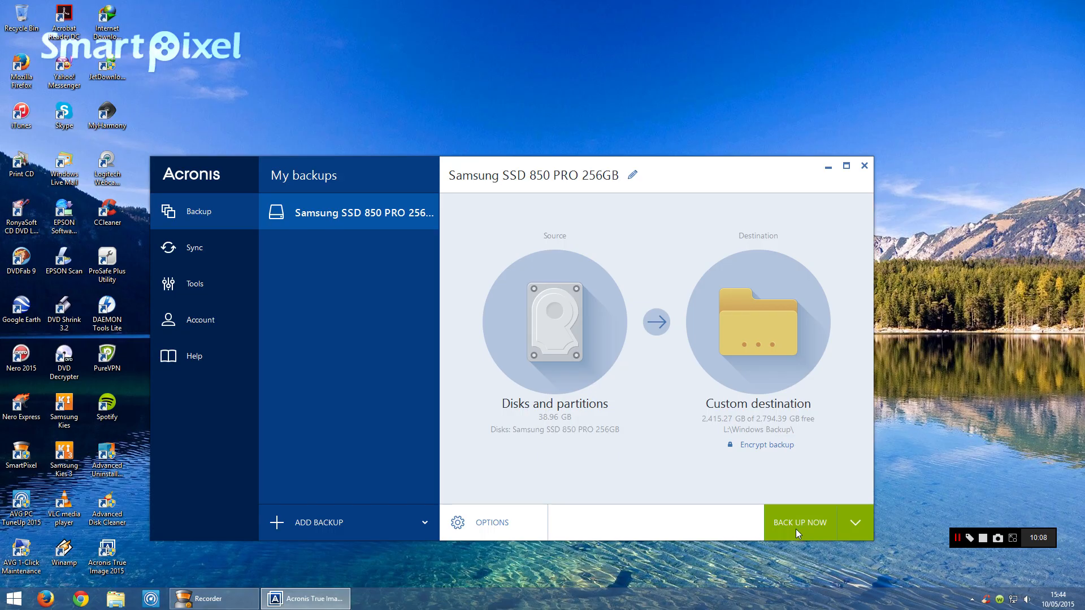